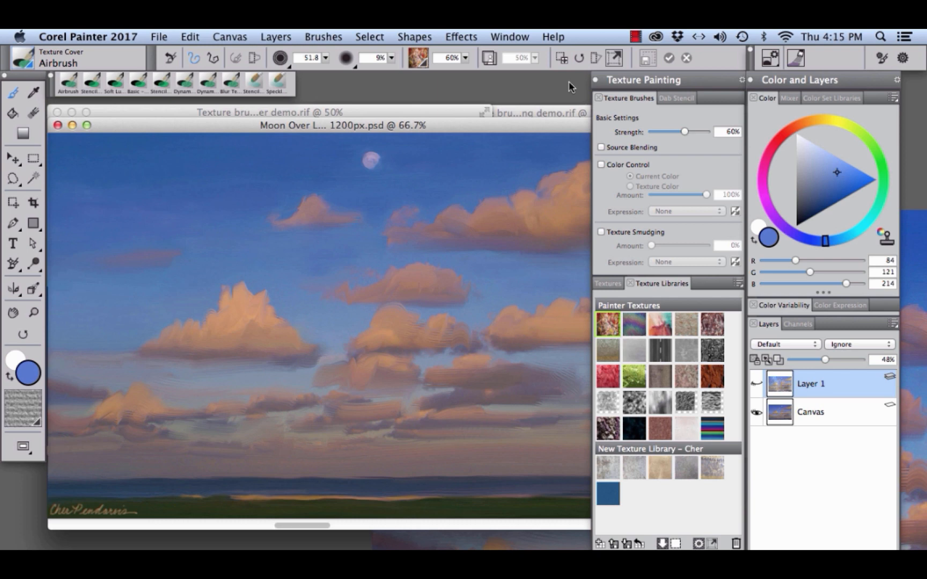
- Show Layer 1 in the moon and clouds painting
{"action": "left_click", "coordinate": [757, 385]}
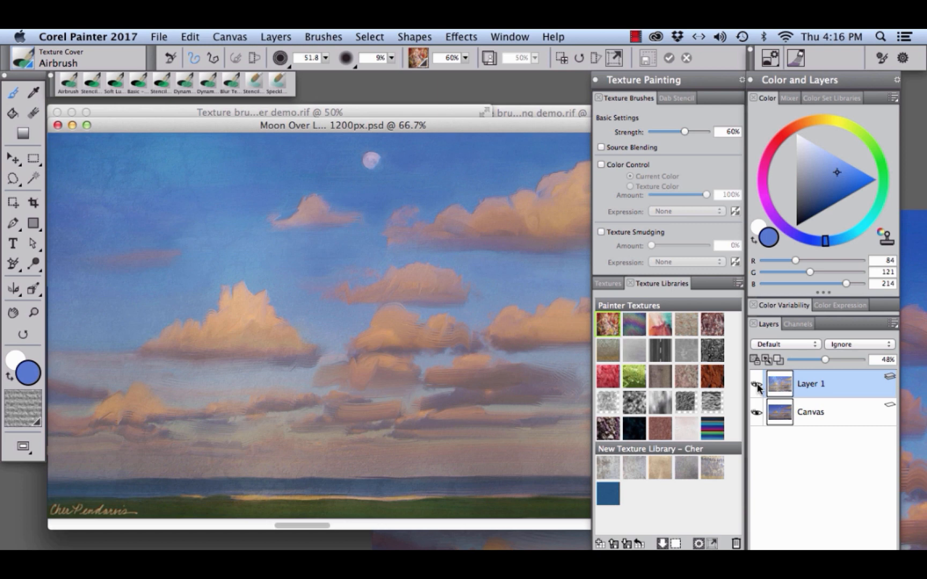
{"action": "key", "text": "super+alt+2"}
- Bring up the Desk Paint texture's settings and examine the options for importing and capturing textures
{"action": "left_click", "coordinate": [611, 284]}
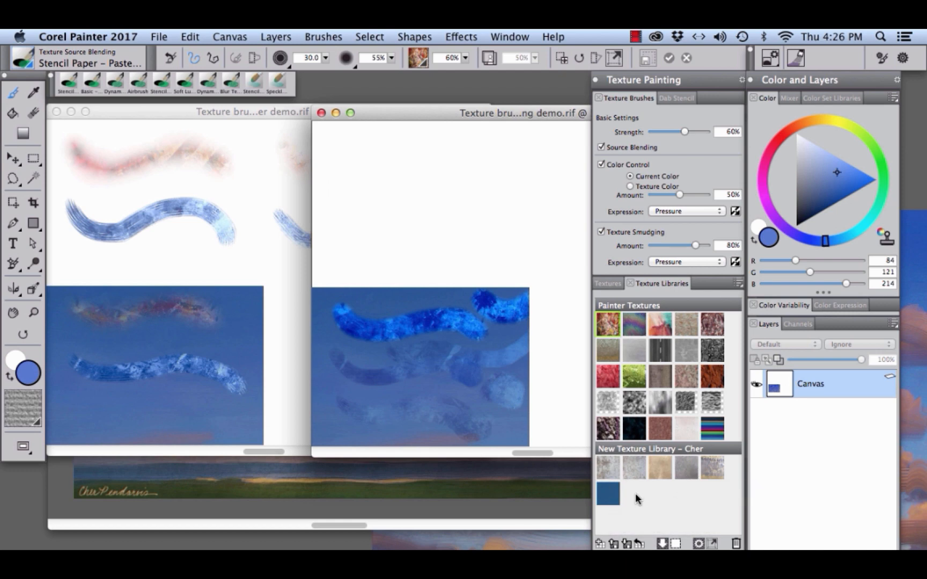
{"action": "left_click", "coordinate": [608, 282]}
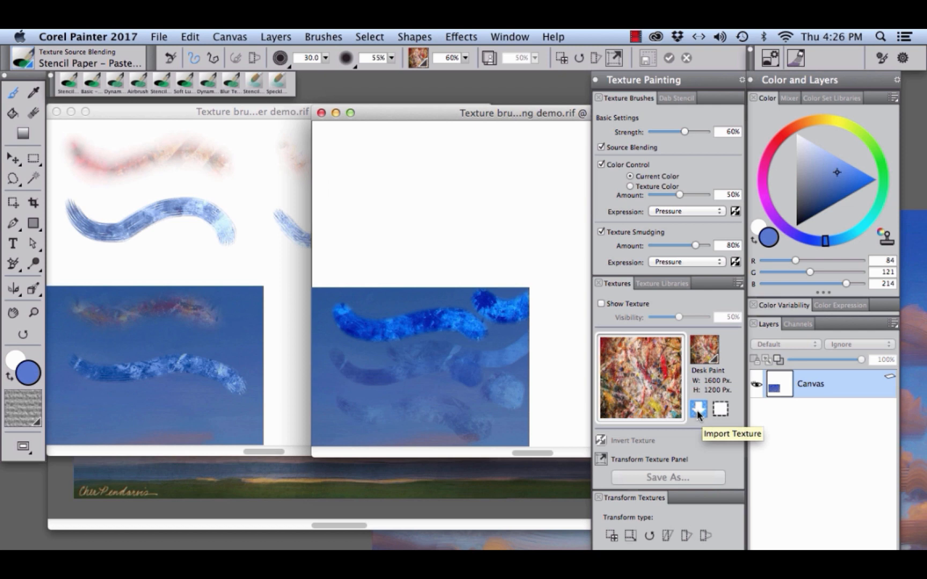
{"action": "left_click", "coordinate": [738, 284]}
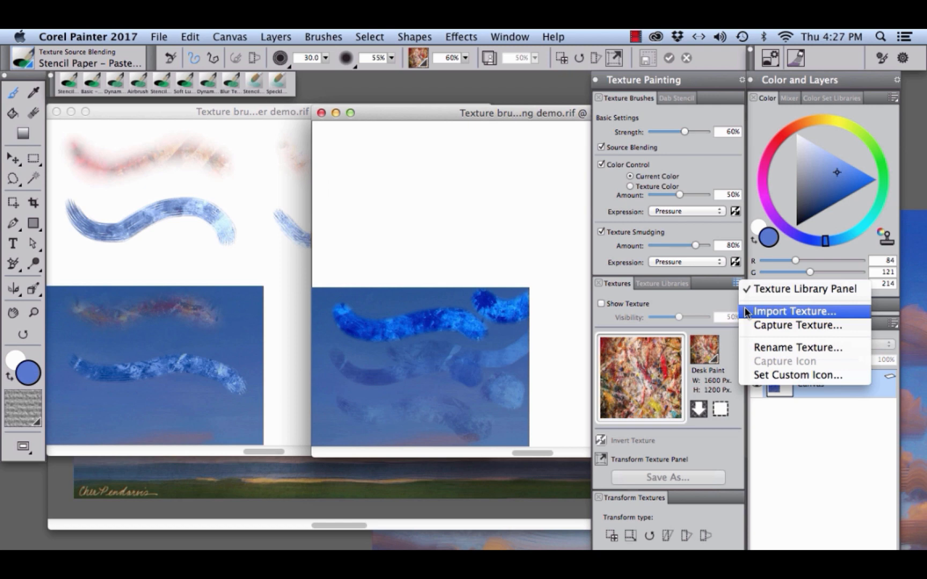
{"action": "left_click", "coordinate": [719, 307]}
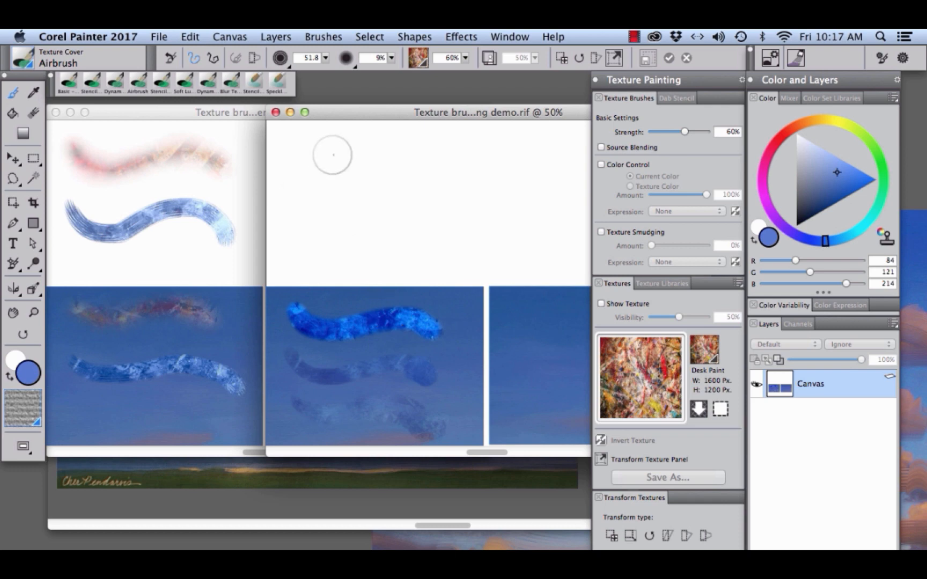
- Paint a wavy Texture Cover Airbrush stroke on the white area and another across the upper part of the blank sky patch
{"action": "left_click", "coordinate": [25, 59]}
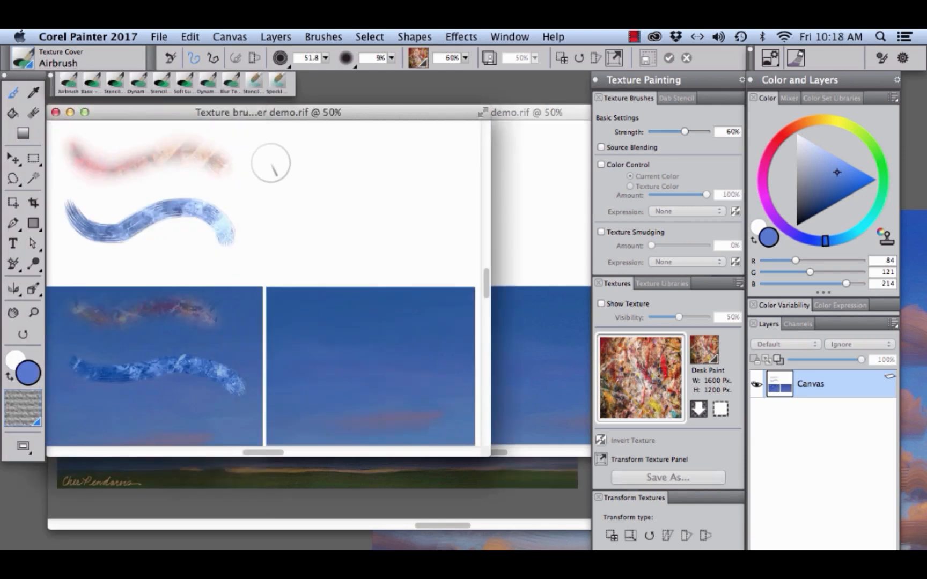
{"action": "mouse_move", "coordinate": [269, 159]}
{"action": "left_mouse_down"}
{"action": "mouse_move", "coordinate": [376, 170]}
{"action": "mouse_move", "coordinate": [422, 151]}
{"action": "mouse_move", "coordinate": [452, 123]}
{"action": "left_mouse_up"}
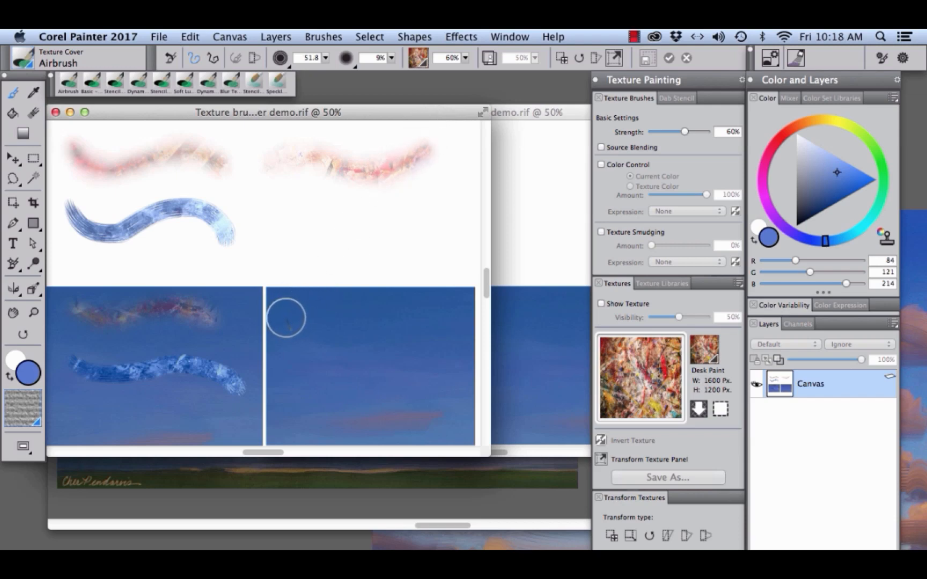
{"action": "mouse_move", "coordinate": [286, 316]}
{"action": "left_mouse_down"}
{"action": "mouse_move", "coordinate": [304, 310]}
{"action": "mouse_move", "coordinate": [364, 323]}
{"action": "mouse_move", "coordinate": [432, 306]}
{"action": "left_mouse_up"}
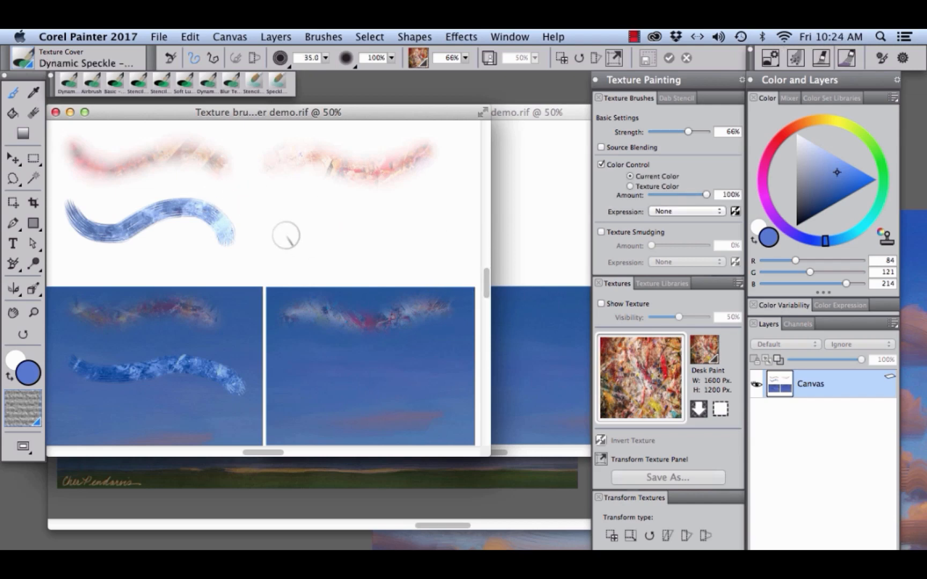
- Paint wavy Texture Cover Dynamic Speckle strokes beneath the airbrush strokes, one on white and one on the sky patch
{"action": "mouse_move", "coordinate": [280, 236]}
{"action": "left_mouse_down"}
{"action": "mouse_move", "coordinate": [293, 222]}
{"action": "mouse_move", "coordinate": [328, 217]}
{"action": "mouse_move", "coordinate": [379, 238]}
{"action": "mouse_move", "coordinate": [453, 215]}
{"action": "left_mouse_up"}
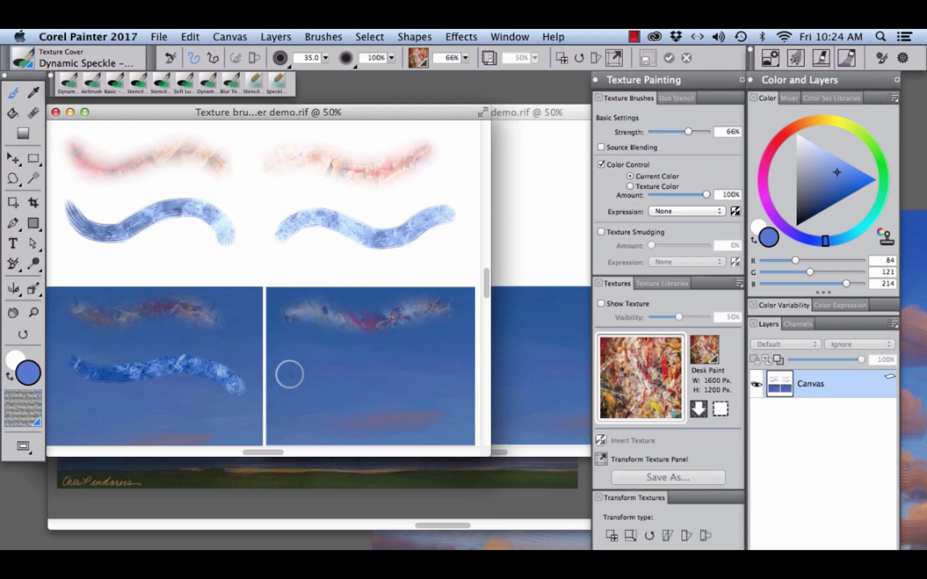
{"action": "mouse_move", "coordinate": [290, 374]}
{"action": "left_mouse_down"}
{"action": "mouse_move", "coordinate": [308, 366]}
{"action": "mouse_move", "coordinate": [369, 378]}
{"action": "mouse_move", "coordinate": [409, 365]}
{"action": "mouse_move", "coordinate": [456, 366]}
{"action": "left_mouse_up"}
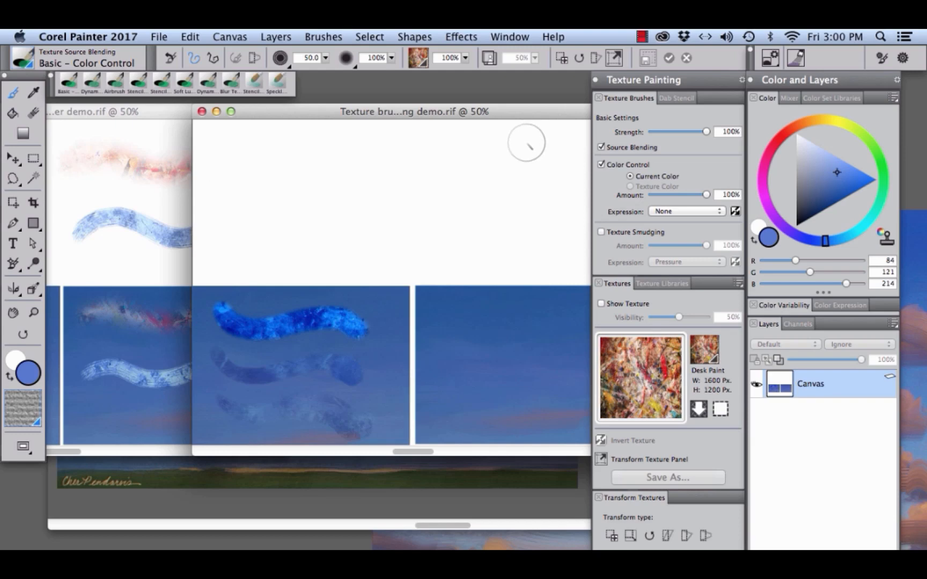
- Paint a wavy stroke across the upper part of the blank sky patch with the Texture Source Blending Basic - Color Control brush
{"action": "left_click", "coordinate": [29, 65]}
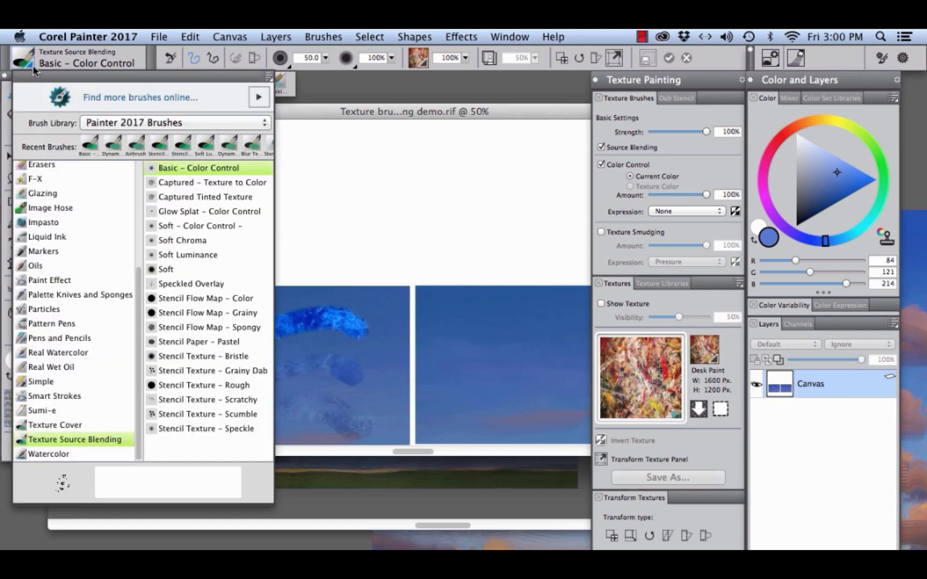
{"action": "left_click", "coordinate": [244, 168]}
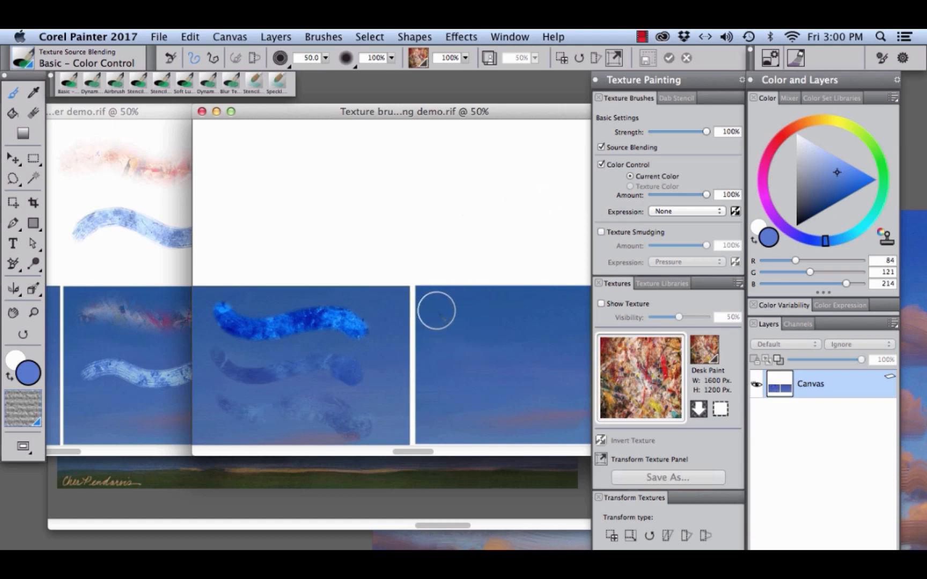
{"action": "mouse_move", "coordinate": [433, 311]}
{"action": "left_mouse_down"}
{"action": "mouse_move", "coordinate": [478, 331]}
{"action": "mouse_move", "coordinate": [553, 316]}
{"action": "mouse_move", "coordinate": [566, 326]}
{"action": "mouse_move", "coordinate": [555, 320]}
{"action": "left_mouse_up"}
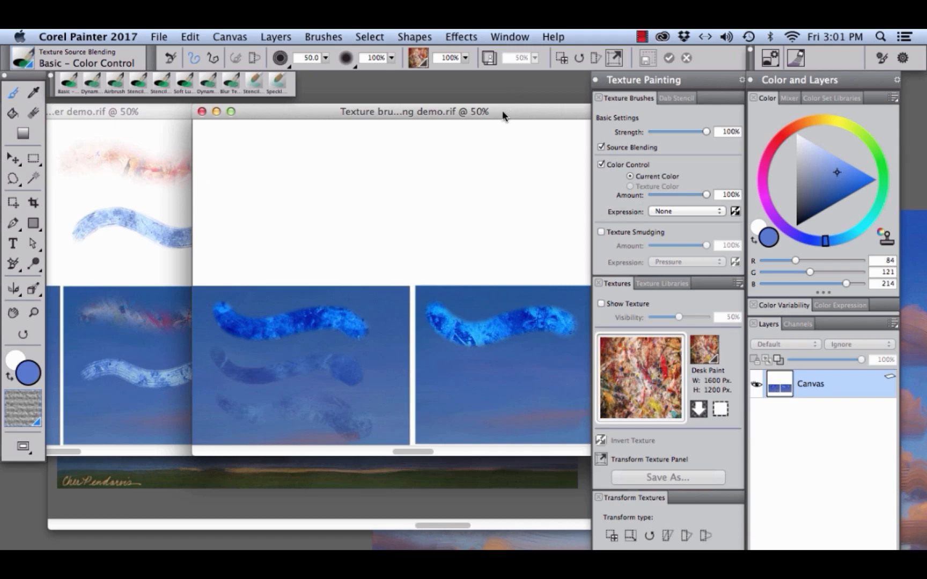
- Choose the Stencil Paper - Pastel variant and paint a wavy stroke beneath the Basic - Color Control stroke
{"action": "left_click", "coordinate": [24, 59]}
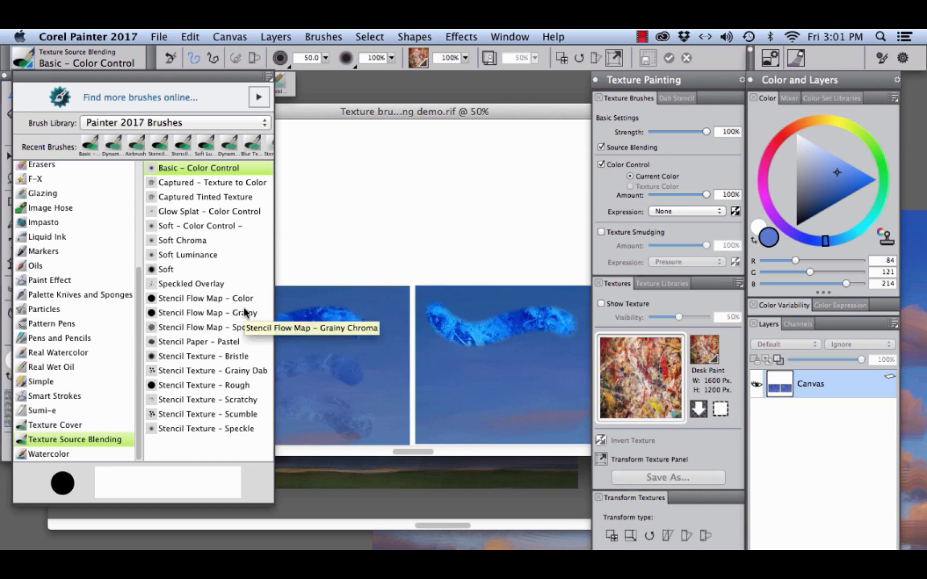
{"action": "left_click", "coordinate": [225, 341]}
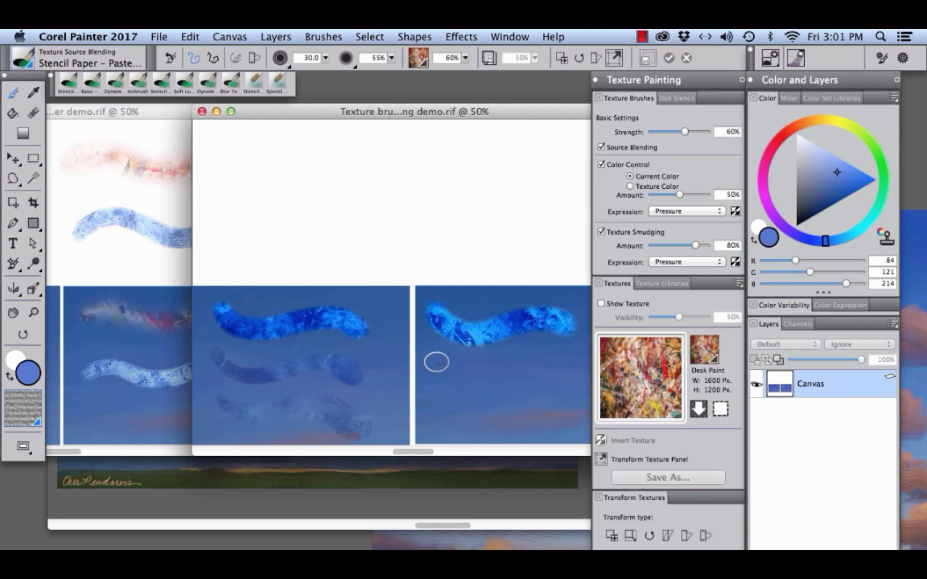
{"action": "mouse_move", "coordinate": [434, 362]}
{"action": "left_mouse_down"}
{"action": "mouse_move", "coordinate": [469, 385]}
{"action": "mouse_move", "coordinate": [546, 367]}
{"action": "mouse_move", "coordinate": [563, 377]}
{"action": "left_mouse_up"}
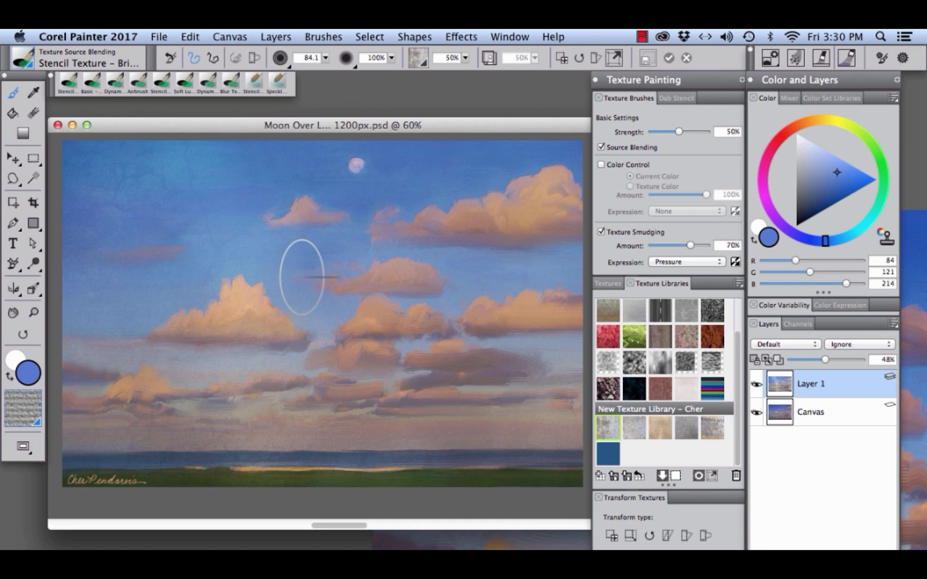
- Hide Layer 1 and duplicate the entire Canvas onto a new layer by copying it and pasting it in place
{"action": "left_click", "coordinate": [756, 386]}
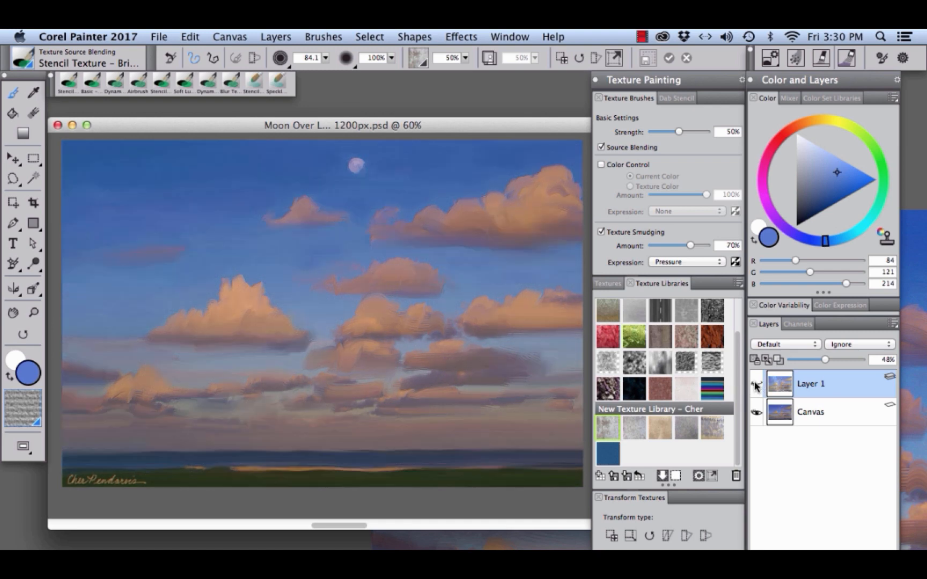
{"action": "left_click", "coordinate": [827, 415]}
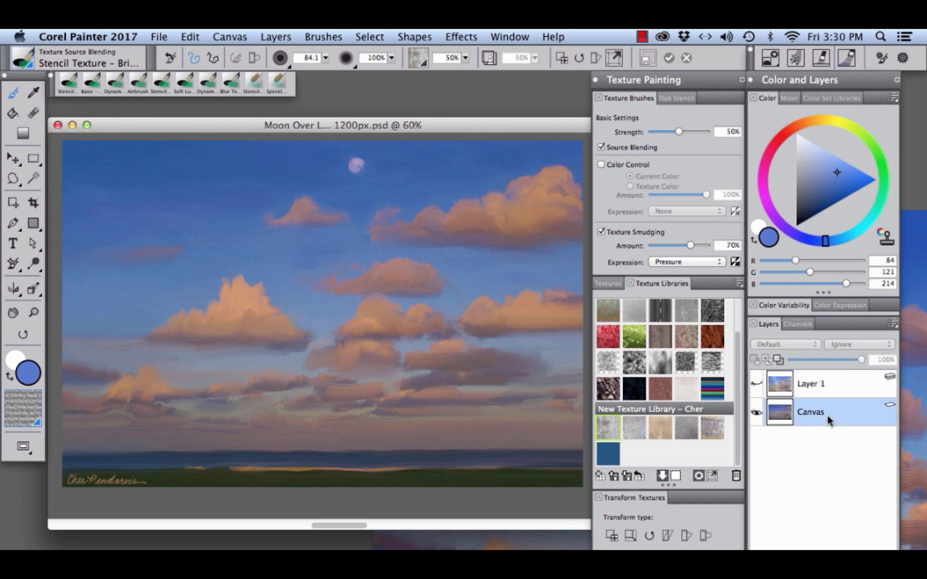
{"action": "left_click", "coordinate": [360, 37]}
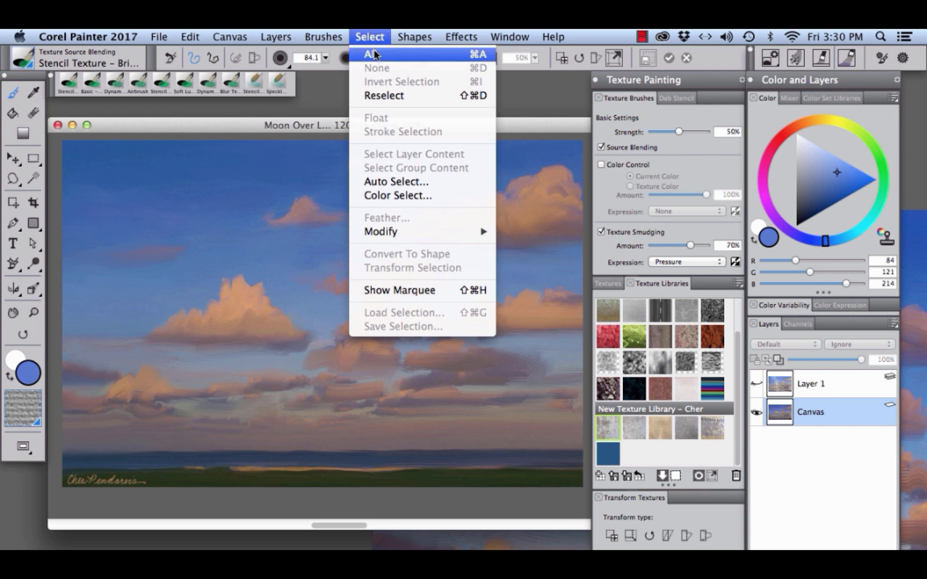
{"action": "left_click", "coordinate": [374, 54]}
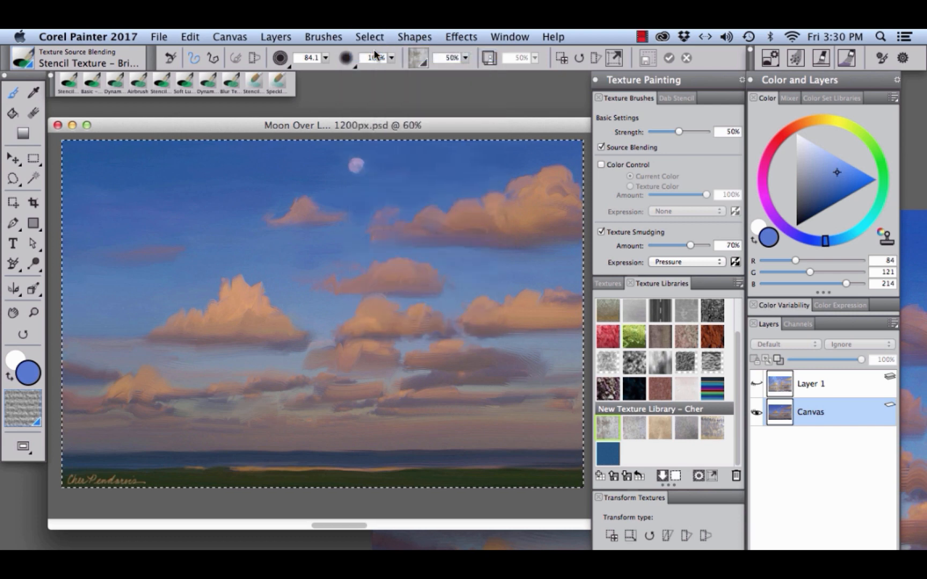
{"action": "left_click", "coordinate": [193, 36]}
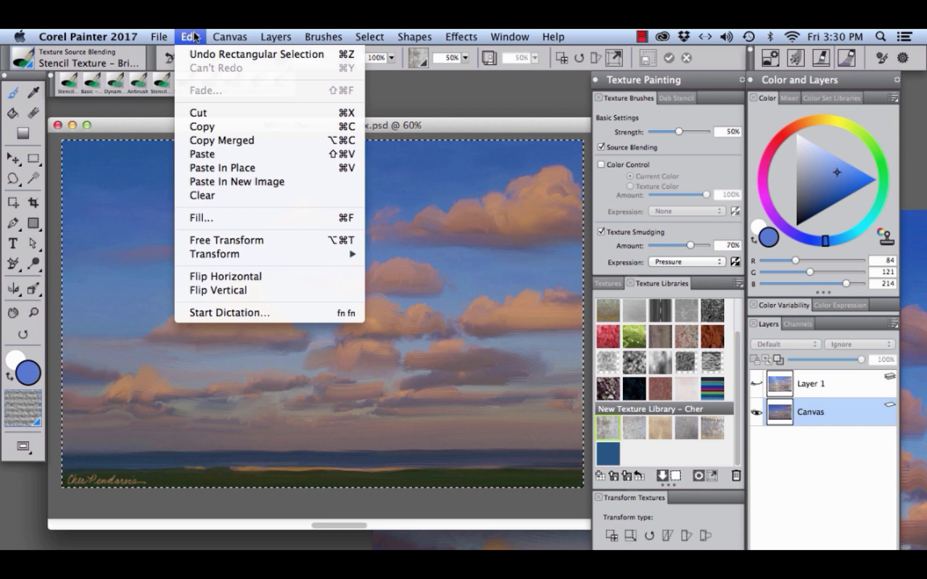
{"action": "left_click", "coordinate": [207, 126]}
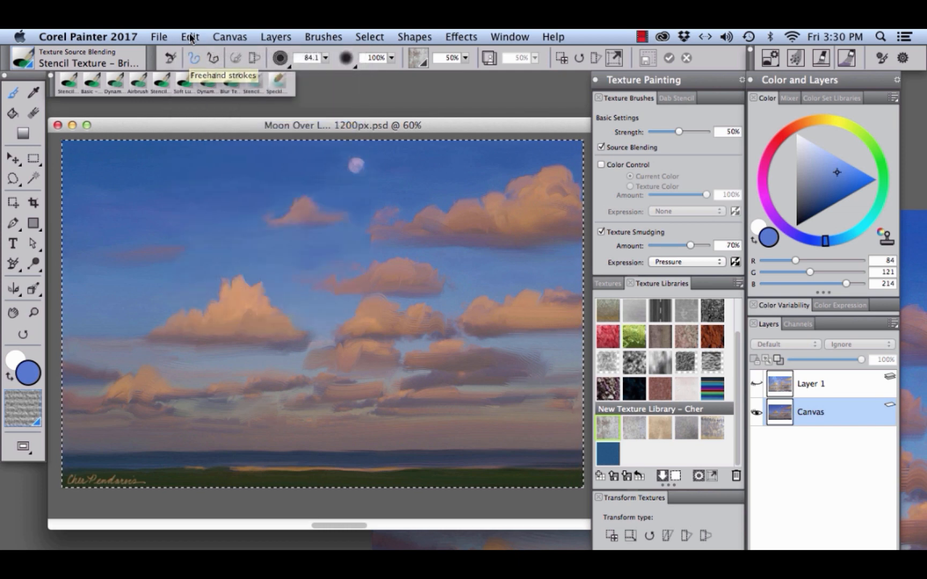
{"action": "left_click", "coordinate": [190, 37]}
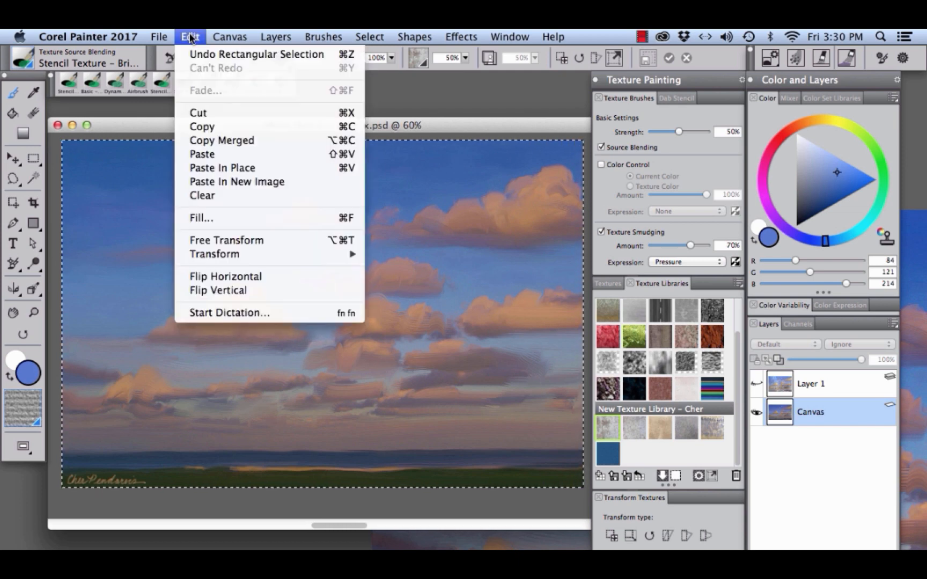
{"action": "left_click", "coordinate": [203, 168]}
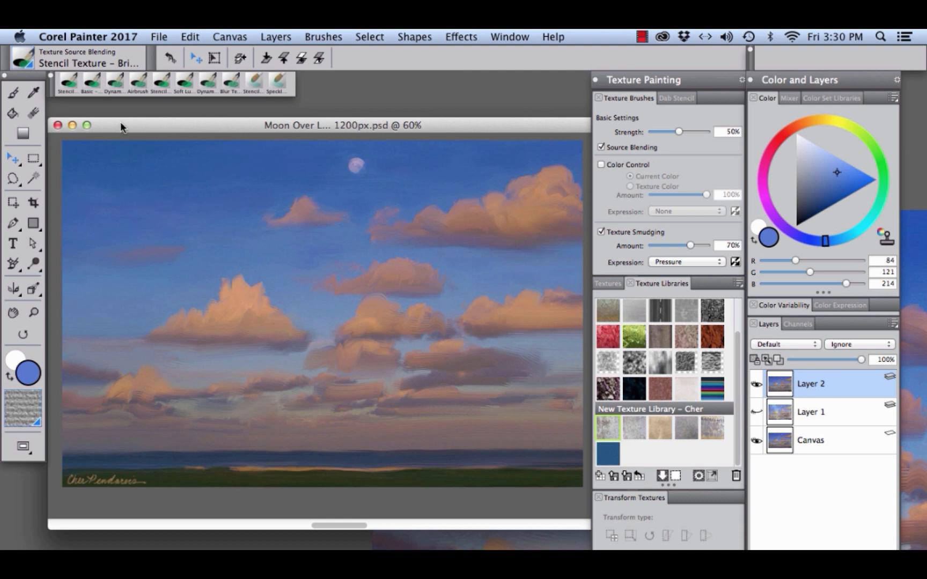
- Paint texture over the sky, outer clouds and horizon on Layer 2 with the Stencil Texture - Bristle brush
{"action": "left_click", "coordinate": [29, 63]}
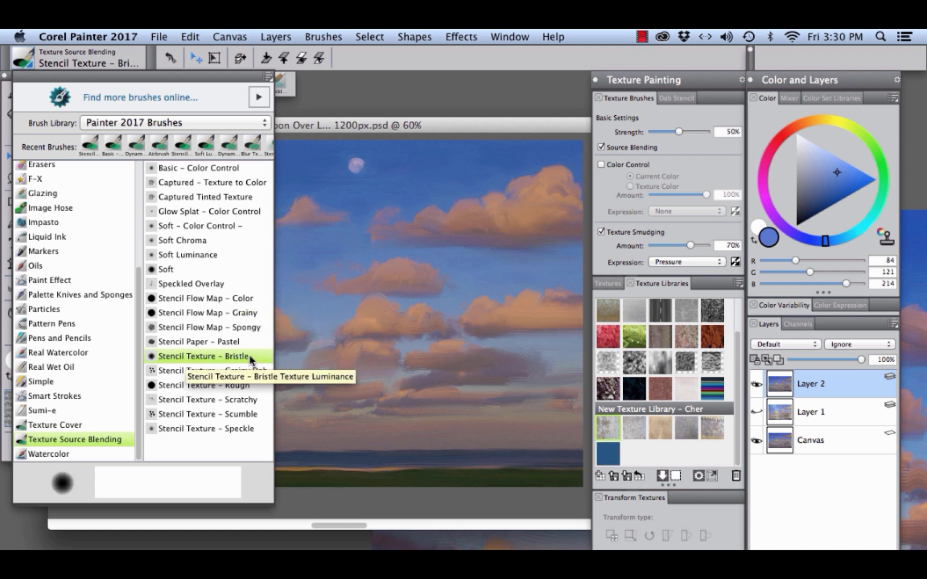
{"action": "left_click", "coordinate": [373, 128]}
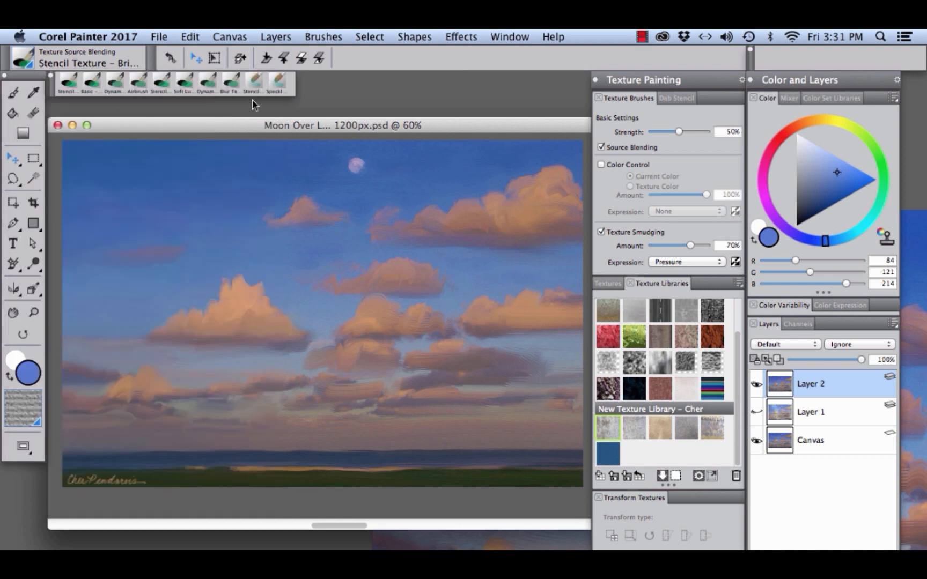
{"action": "left_click", "coordinate": [13, 93]}
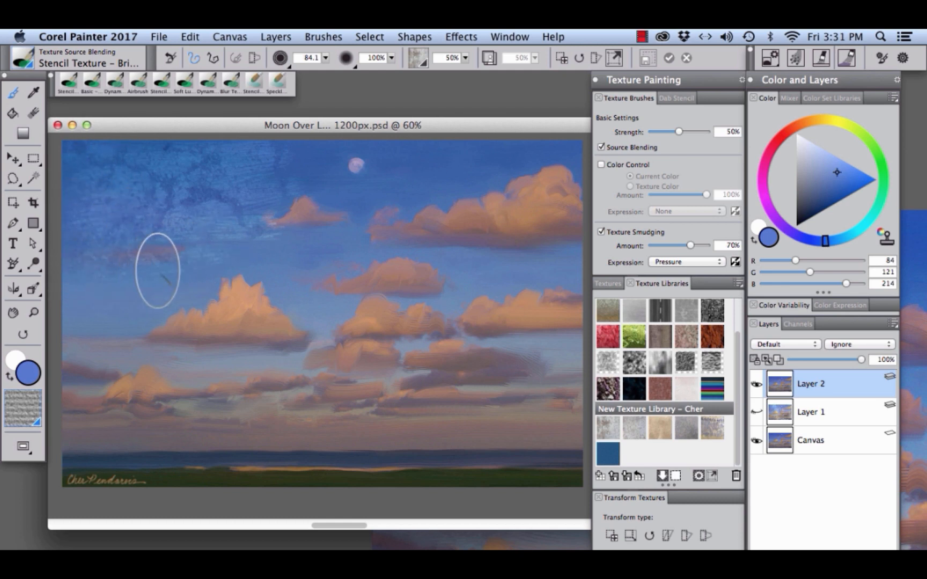
{"action": "mouse_move", "coordinate": [91, 307]}
{"action": "left_mouse_down"}
{"action": "mouse_move", "coordinate": [180, 307]}
{"action": "mouse_move", "coordinate": [260, 246]}
{"action": "left_mouse_up"}
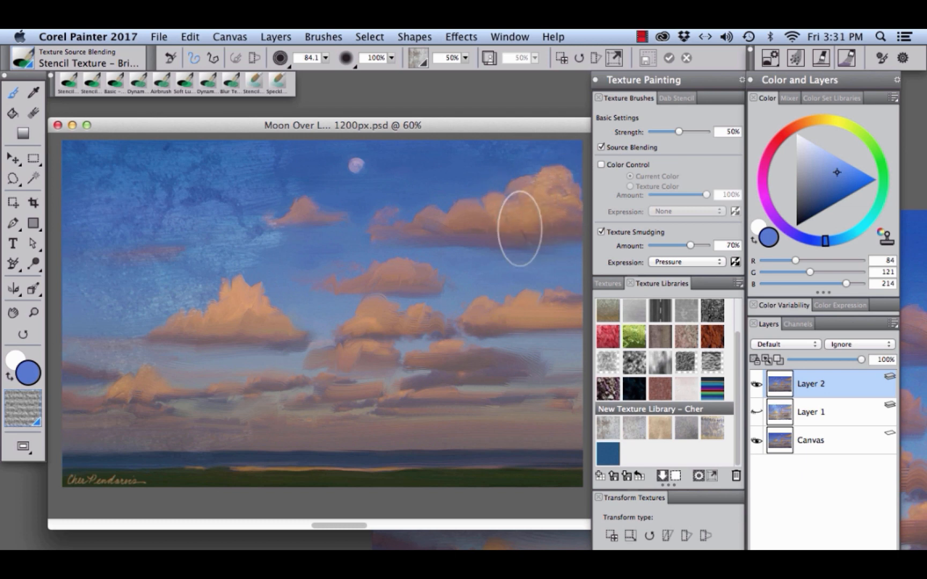
{"action": "mouse_move", "coordinate": [557, 354]}
{"action": "left_mouse_down"}
{"action": "mouse_move", "coordinate": [572, 394]}
{"action": "mouse_move", "coordinate": [545, 452]}
{"action": "left_mouse_up"}
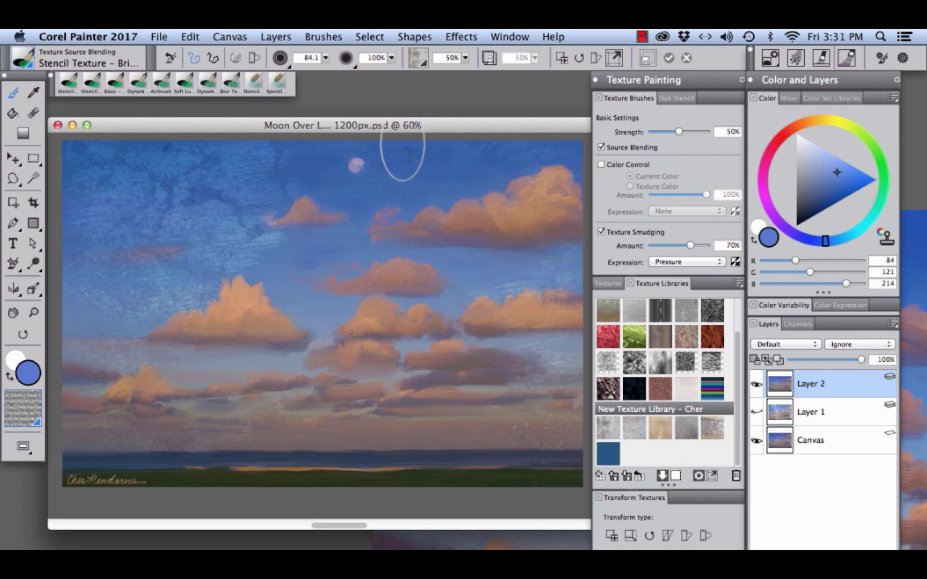
{"action": "mouse_move", "coordinate": [462, 258]}
{"action": "left_mouse_down"}
{"action": "mouse_move", "coordinate": [536, 260]}
{"action": "mouse_move", "coordinate": [529, 270]}
{"action": "left_mouse_up"}
{"action": "mouse_move", "coordinate": [529, 406]}
{"action": "left_mouse_down"}
{"action": "mouse_move", "coordinate": [517, 435]}
{"action": "mouse_move", "coordinate": [412, 462]}
{"action": "mouse_move", "coordinate": [481, 469]}
{"action": "mouse_move", "coordinate": [331, 468]}
{"action": "left_mouse_up"}
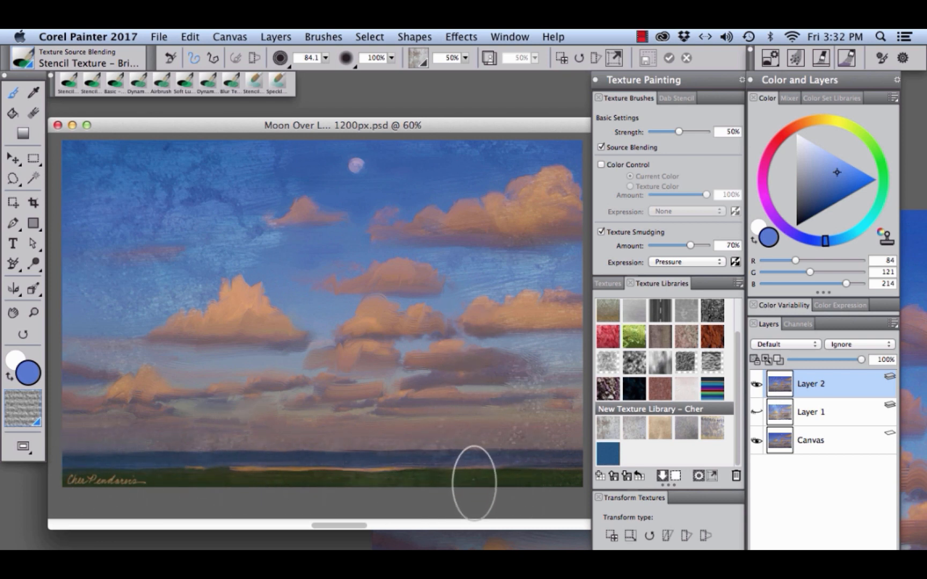
- Lower the opacity of Layer 2 to 43%
{"action": "left_click", "coordinate": [824, 359]}
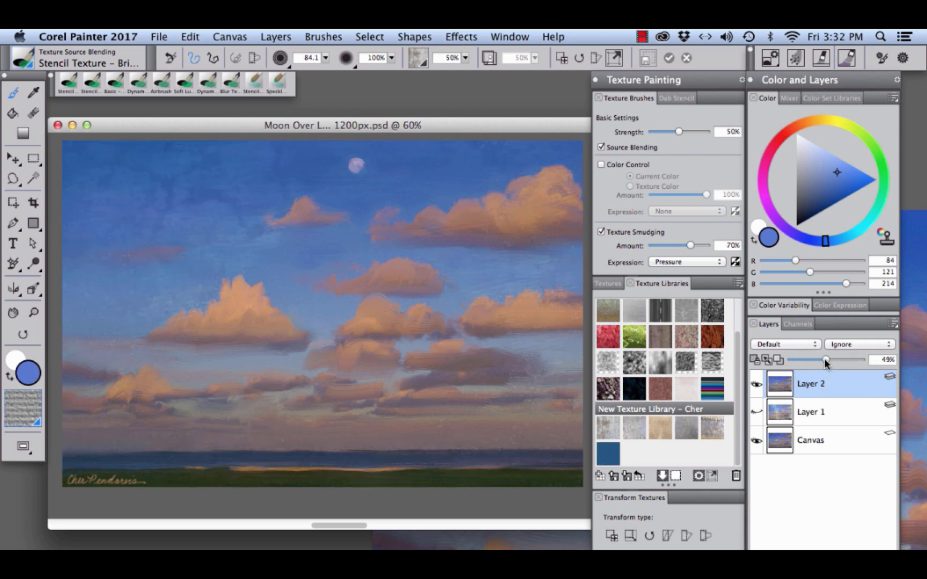
{"action": "left_click_drag", "start_coordinate": [824, 359], "coordinate": [820, 359]}
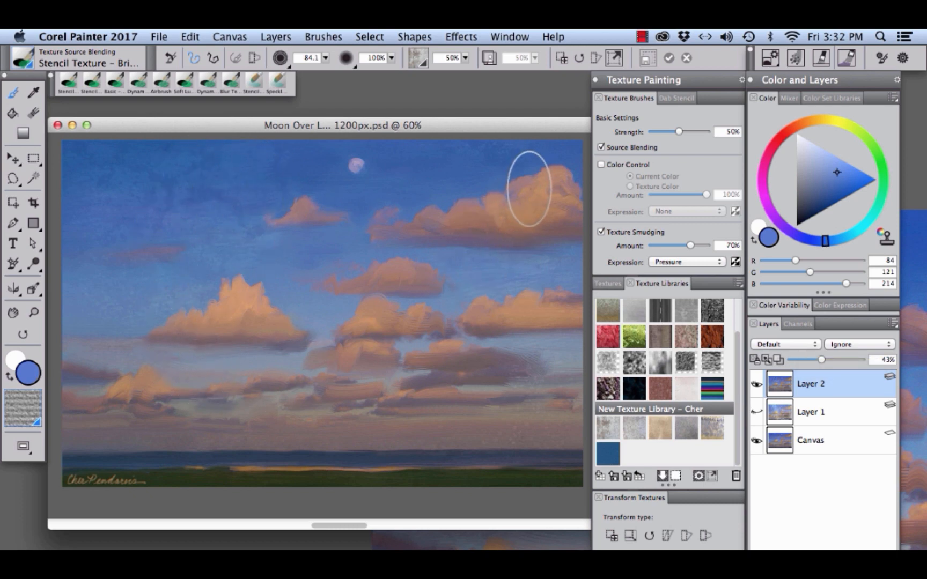
- Try the Hard Light composite method on Layer 2, and return the layer to Default
{"action": "left_click", "coordinate": [797, 343]}
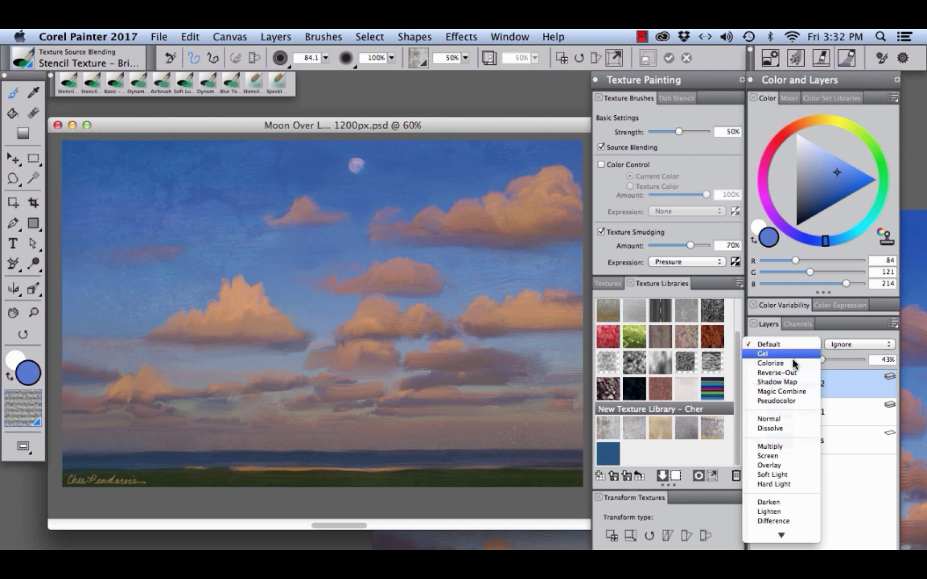
{"action": "mouse_move", "coordinate": [797, 529]}
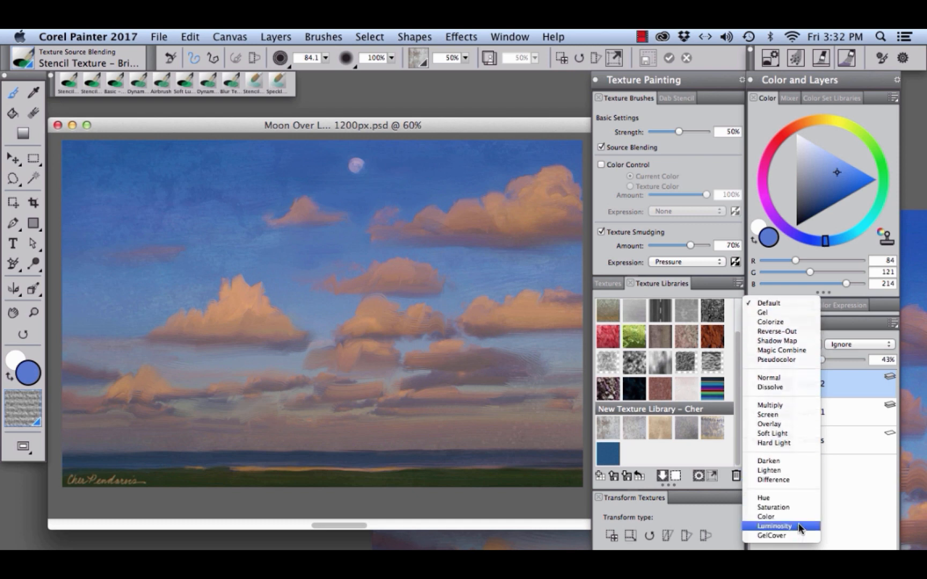
{"action": "left_click", "coordinate": [809, 445]}
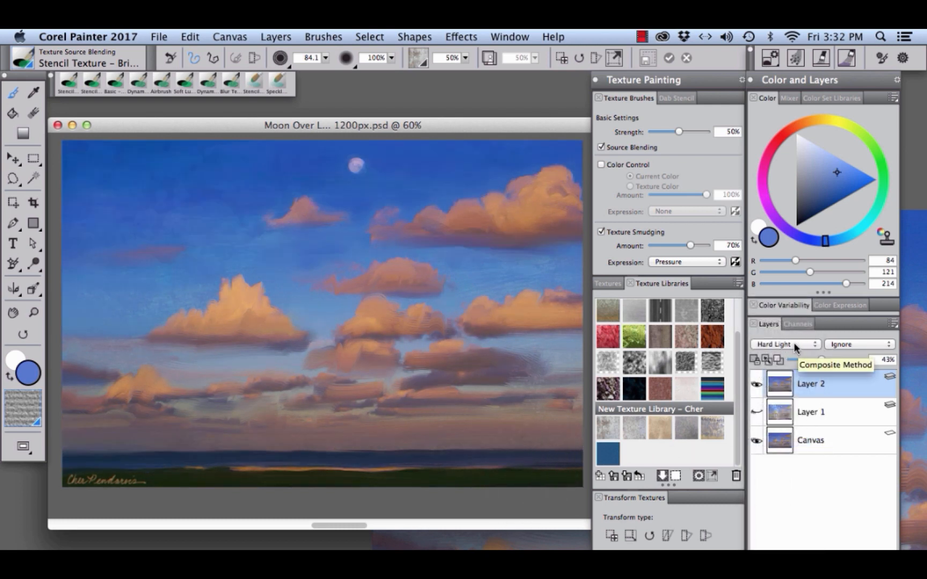
{"action": "left_click", "coordinate": [801, 344]}
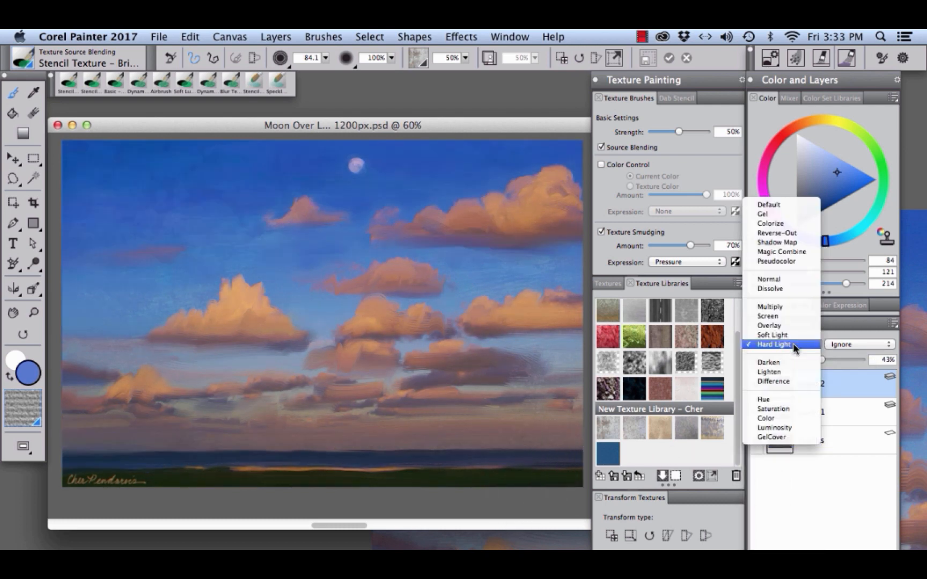
{"action": "left_click", "coordinate": [804, 204]}
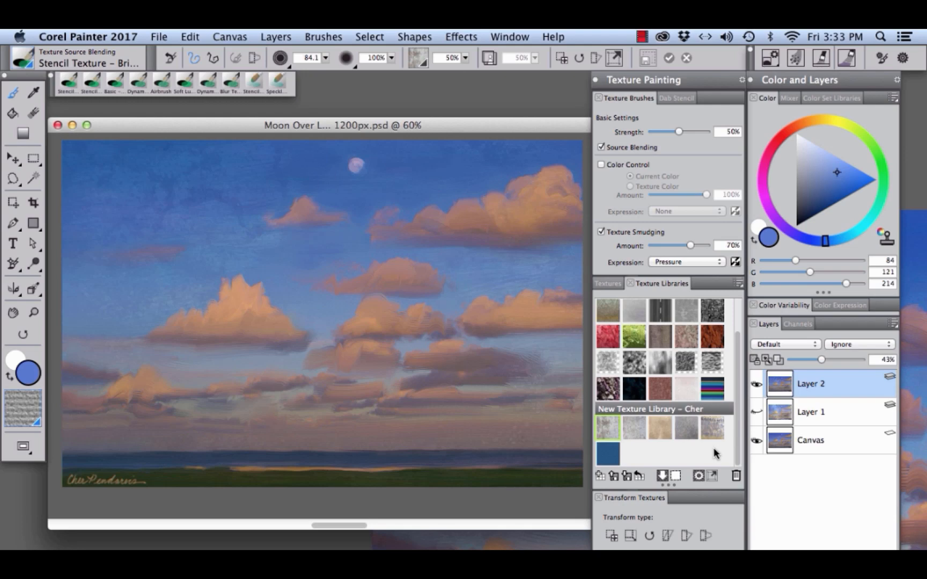
- Choose the Crackle texture from the Painter Textures library
{"action": "left_click", "coordinate": [685, 386]}
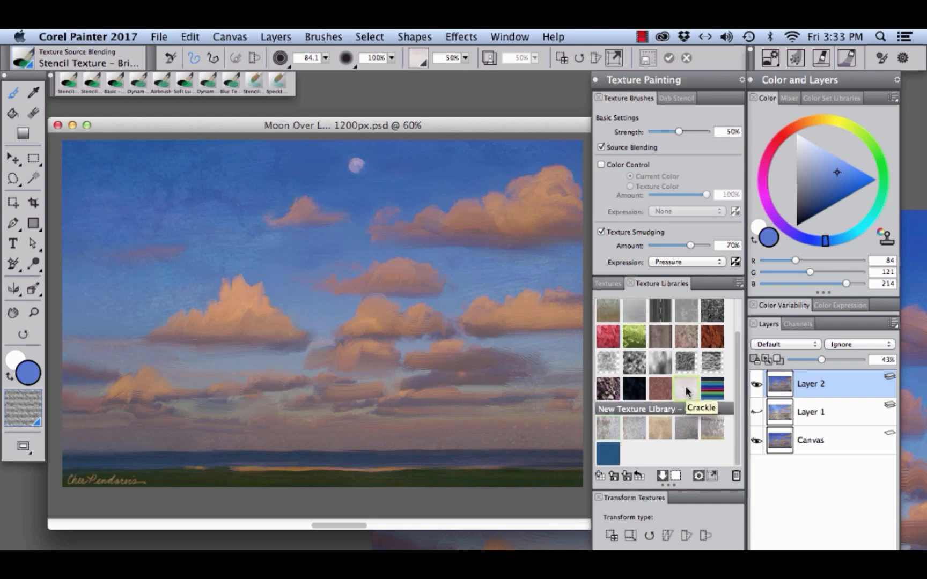